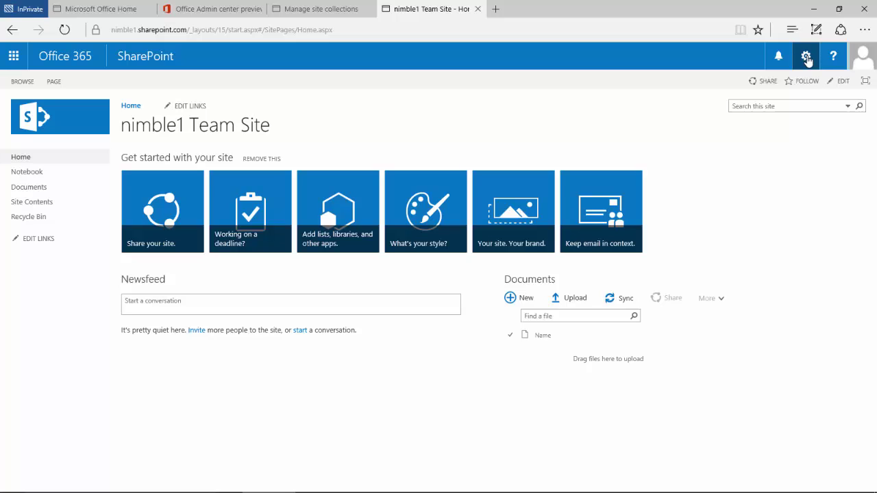
Step: Go to the Your Apps page from the Settings menu and scroll down the available apps
click(806, 59)
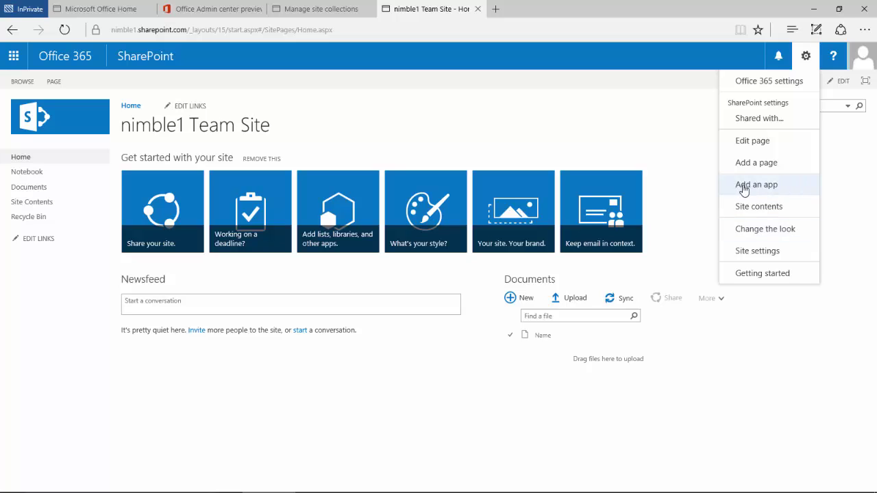
click(764, 190)
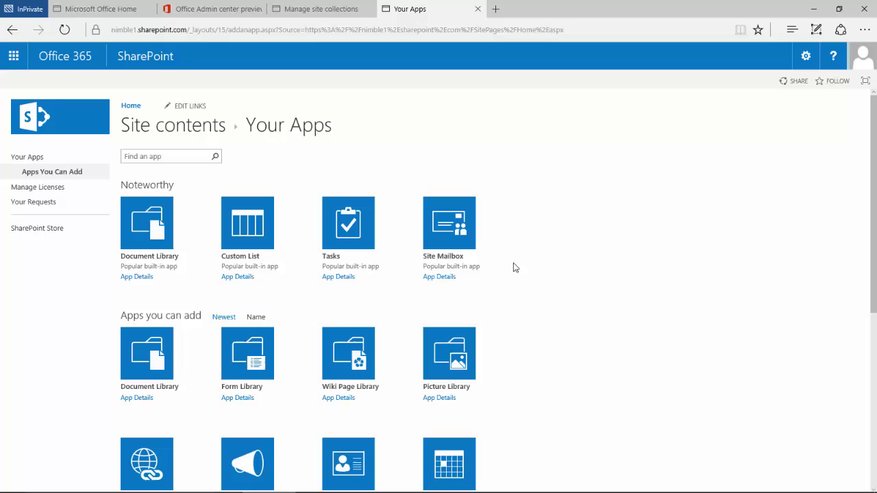
scroll(421, 281, down, 1)
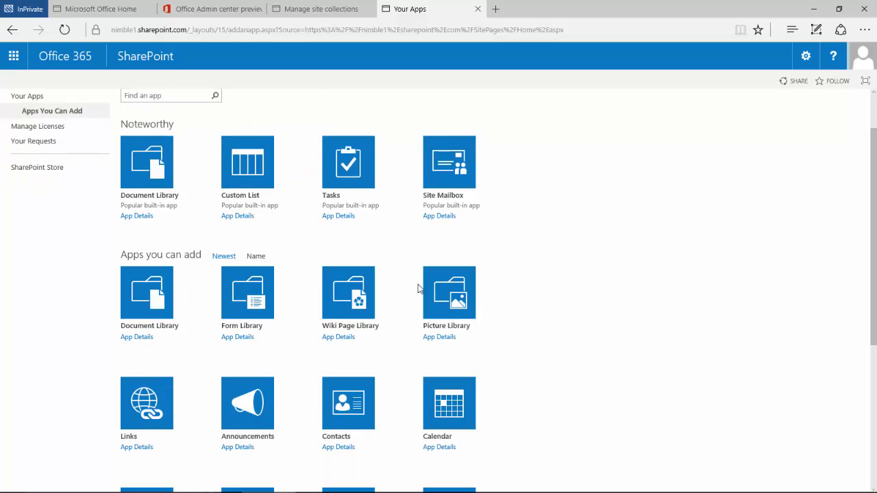
scroll(168, 295, down, 2)
scroll(308, 322, down, 2)
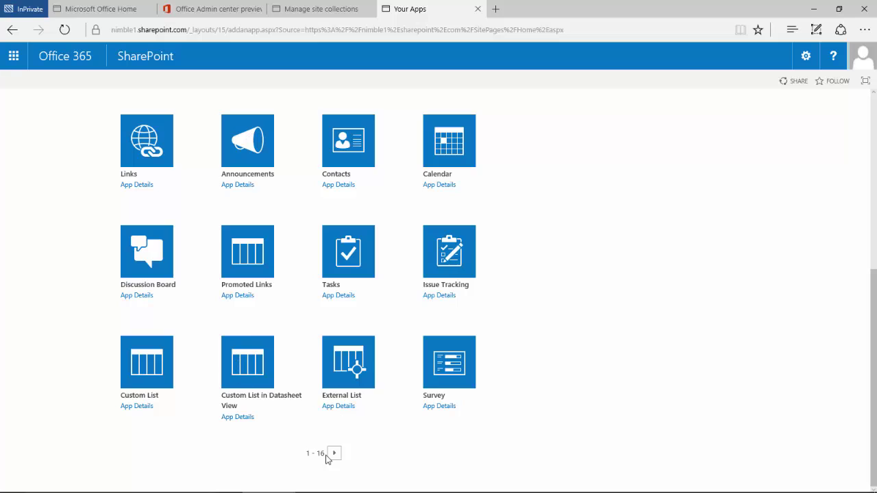
Step: Look at the second page of apps, return to the first page, and scroll through it
click(335, 454)
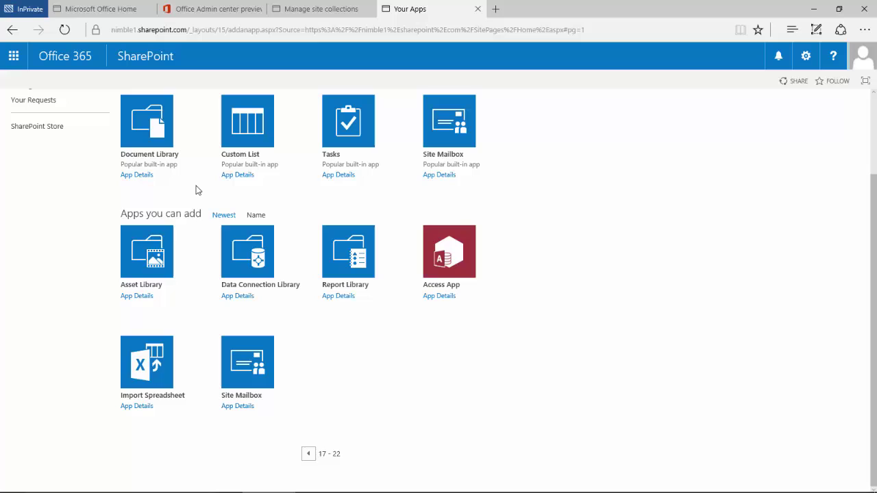
click(309, 454)
scroll(342, 298, up, 1)
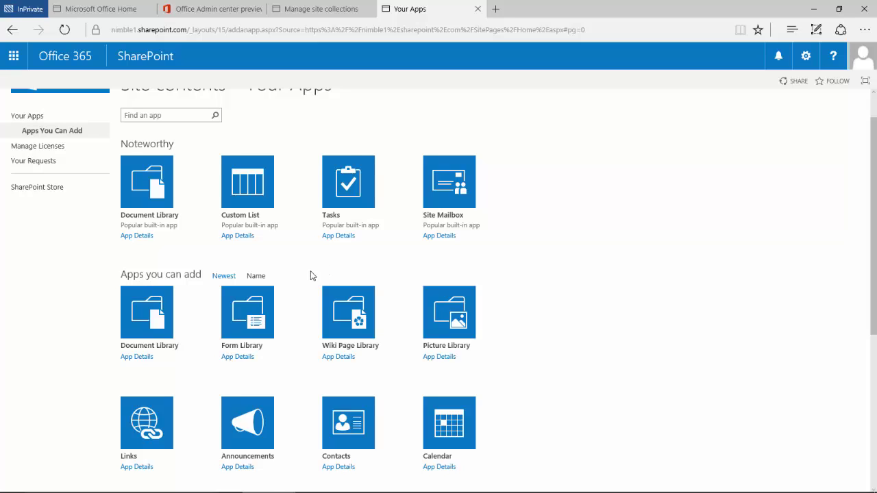
scroll(311, 279, up, 1)
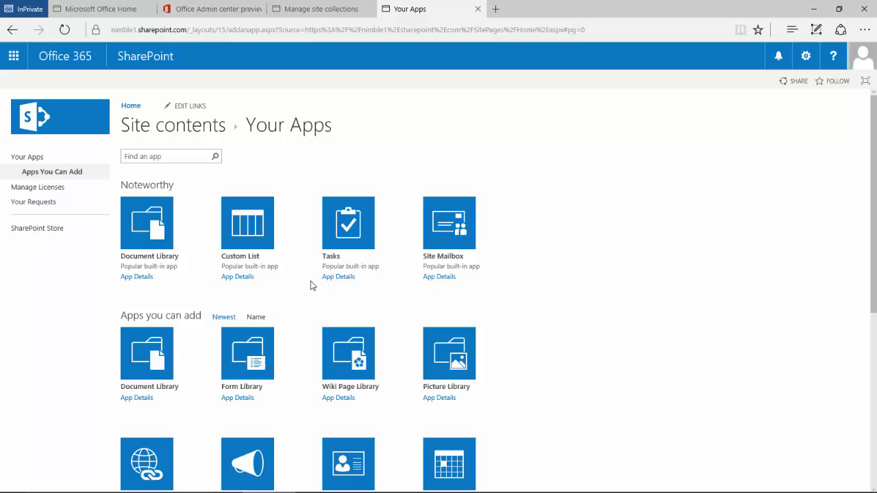
scroll(243, 356, down, 5)
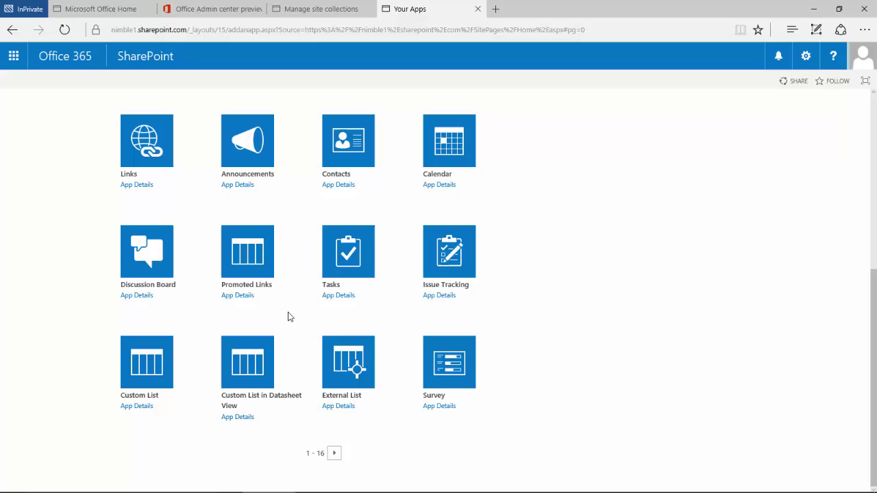
scroll(295, 326, up, 3)
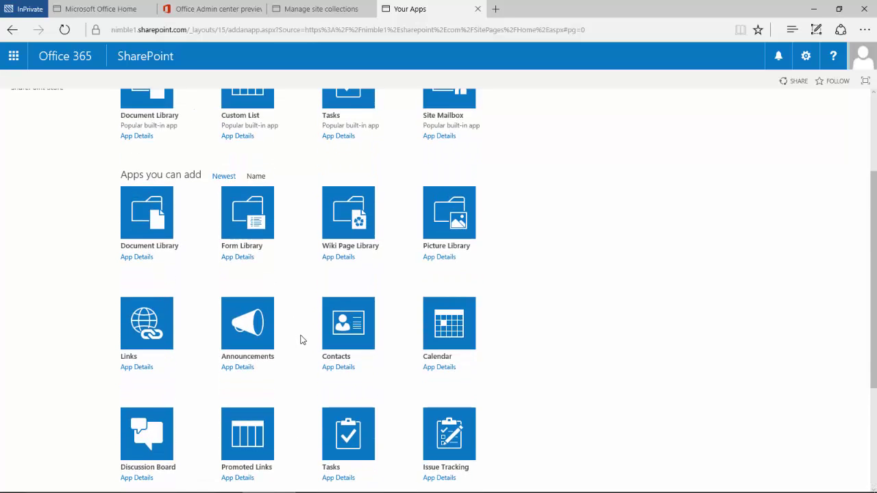
scroll(303, 341, up, 2)
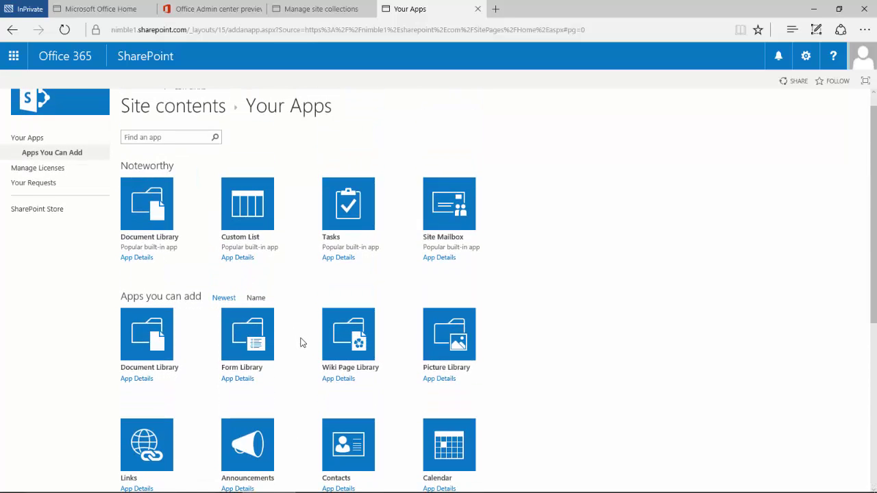
Step: Create a Custom List app named 'Custom List' from its tile
click(248, 213)
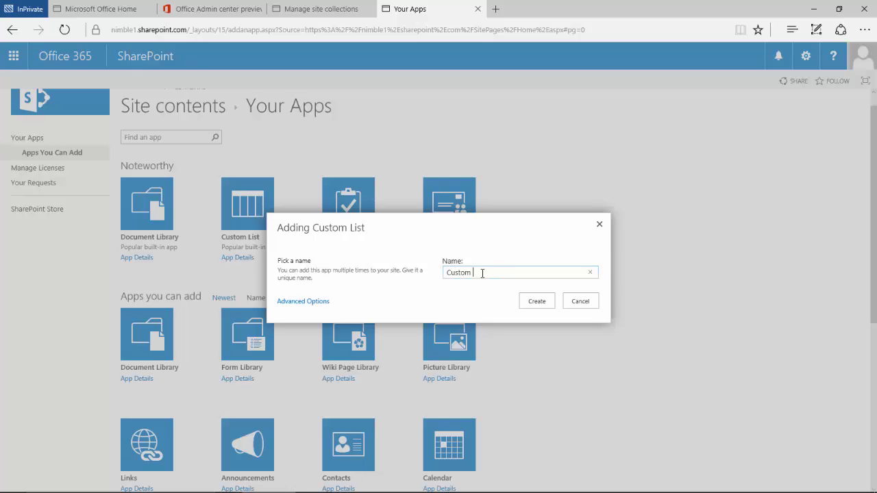
text(st)
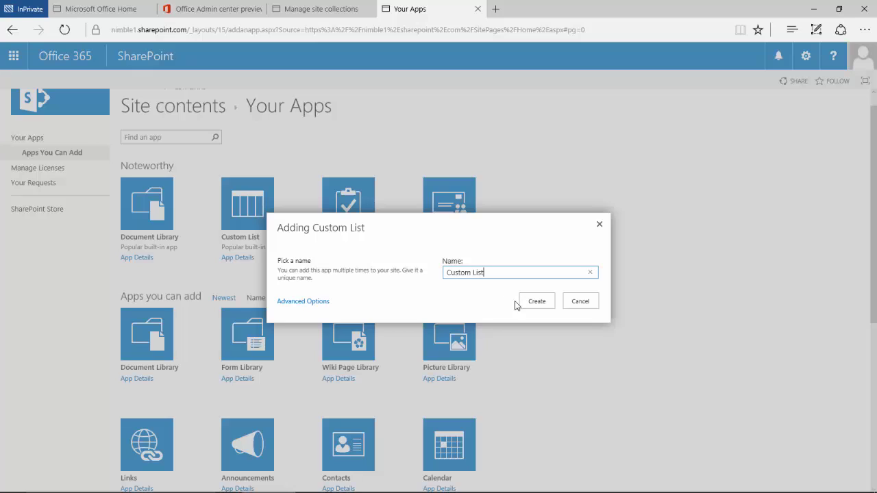
click(535, 307)
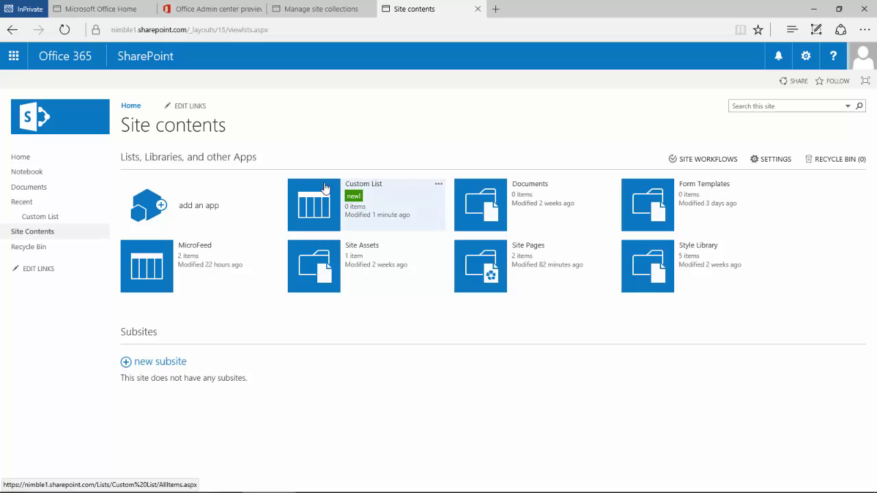
Step: Open the Custom List from Site contents to view its empty All Items page
click(308, 211)
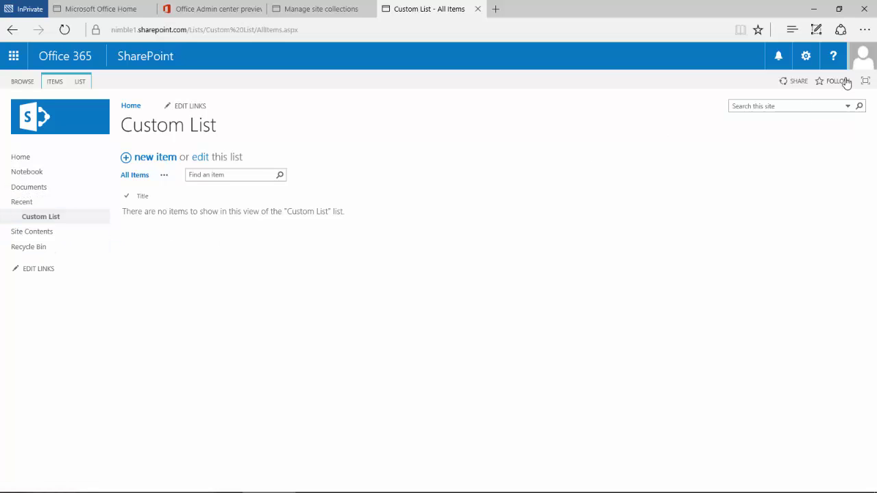
Step: Add a Document Library app named 'Document Library' to the nimble1 site
click(806, 60)
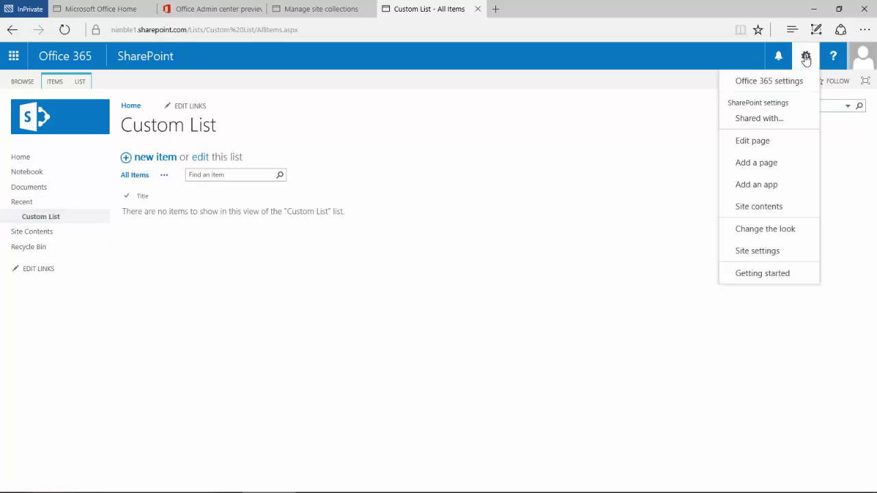
click(742, 186)
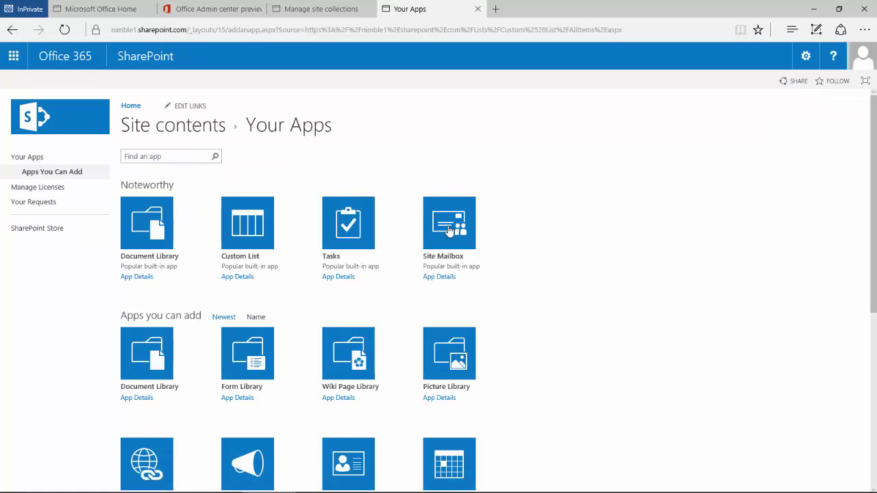
click(146, 232)
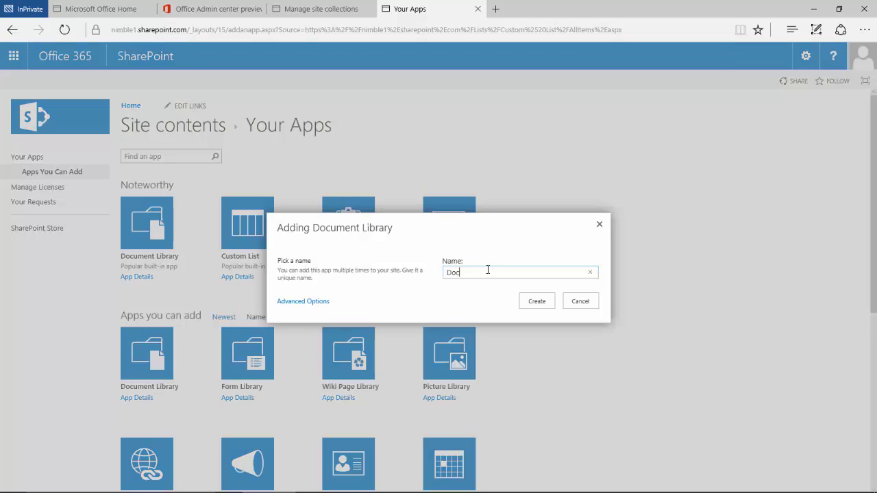
text(Document Librar)
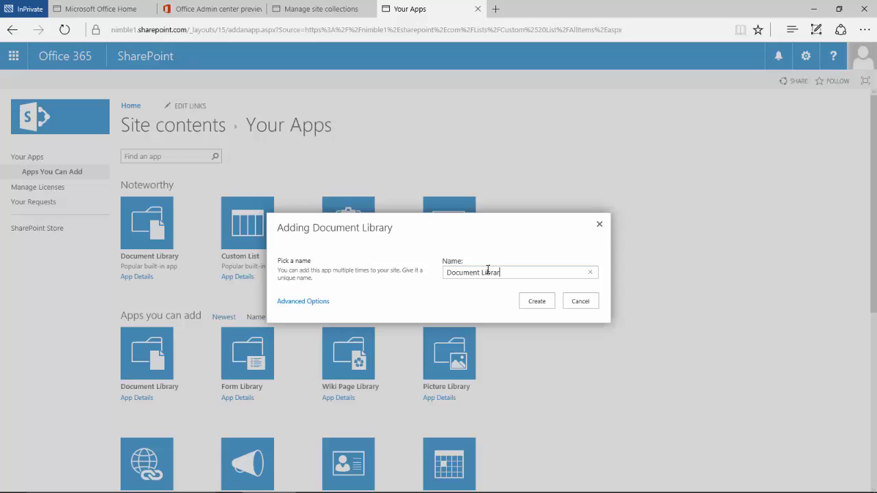
text(y)
click(538, 305)
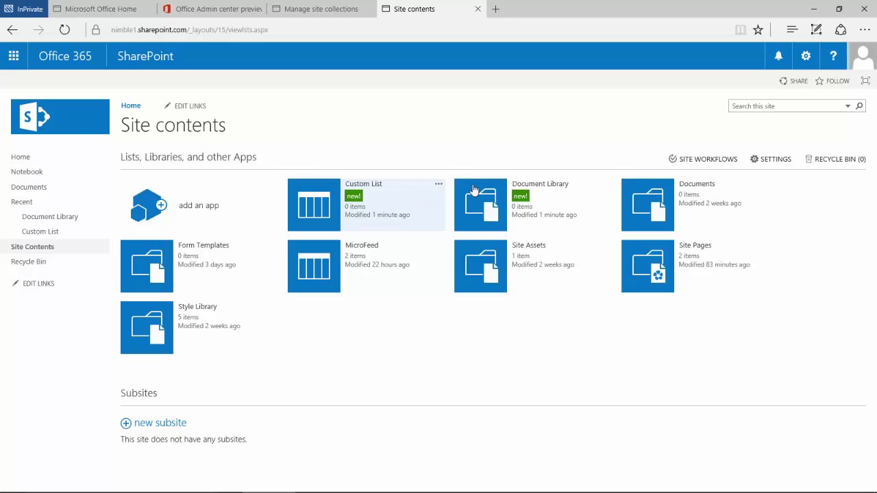
Step: Add a Tasks app named 'Task List' and open its empty task page with the timeline
key(alt+Left)
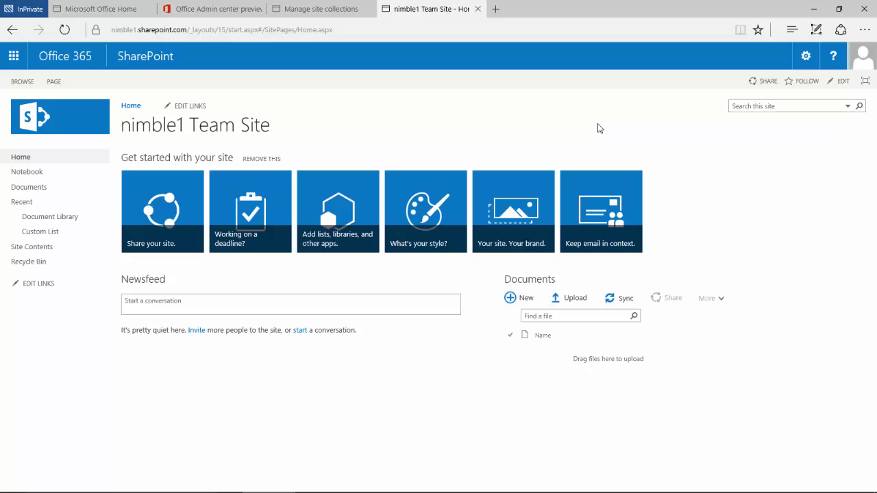
click(805, 59)
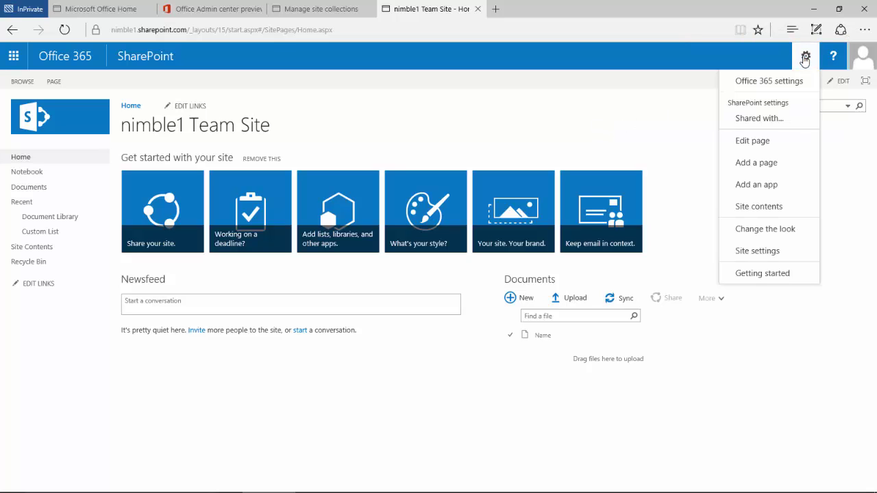
click(746, 192)
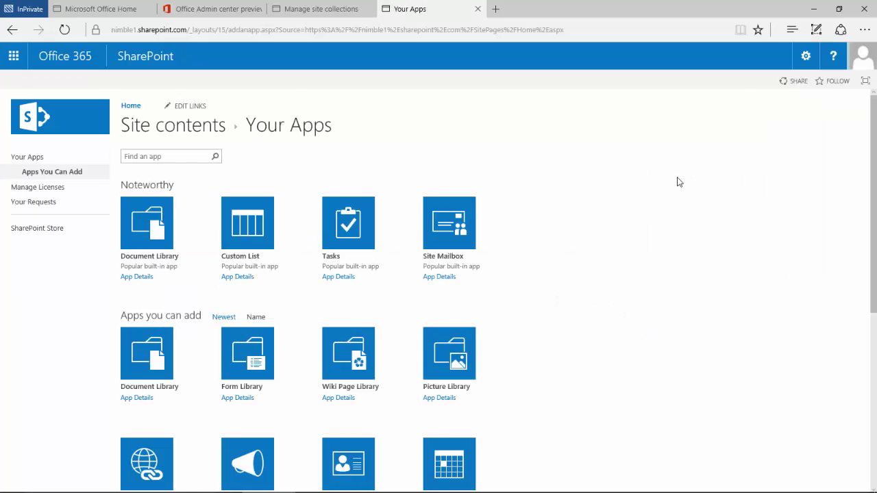
scroll(599, 258, down, 1)
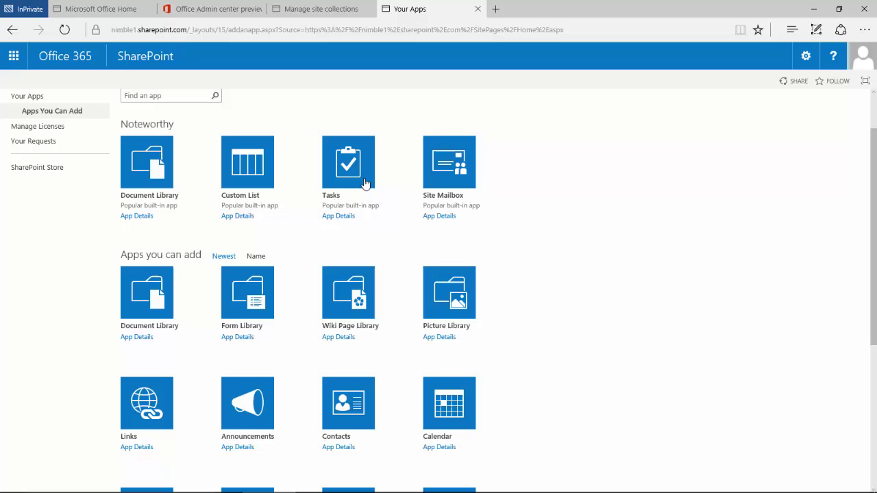
click(357, 180)
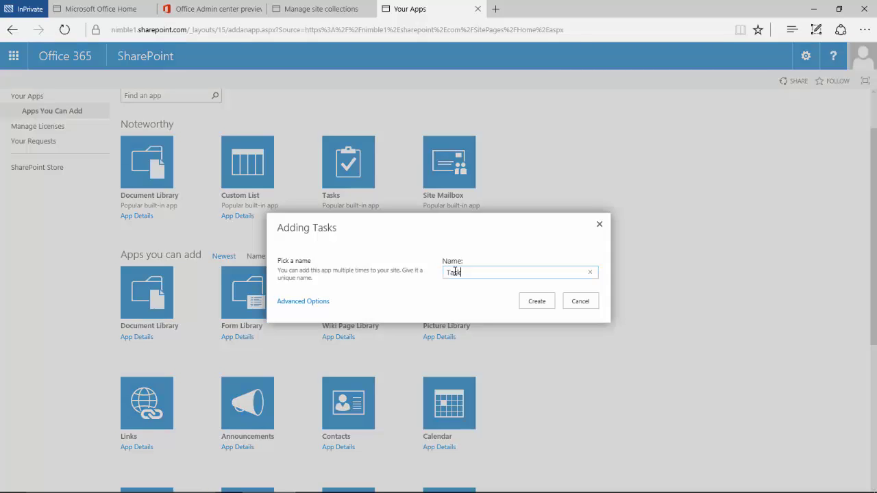
text(Task List)
click(536, 301)
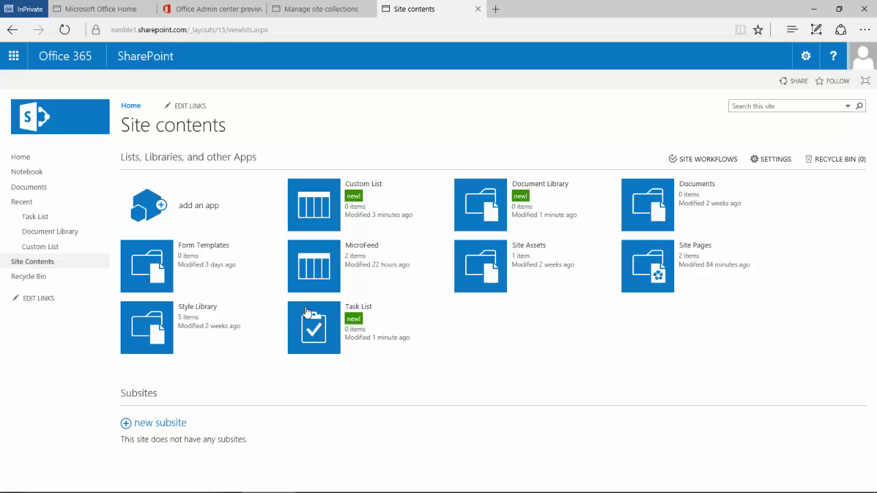
click(377, 338)
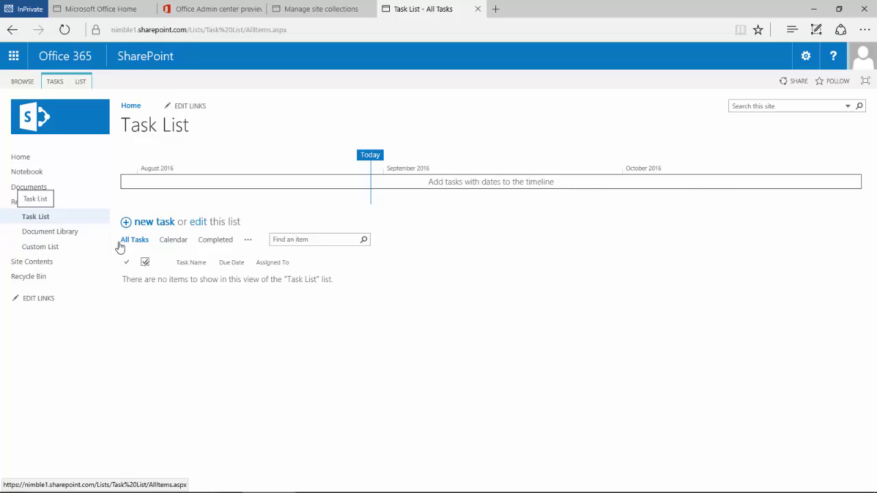
Step: Add a Discussion Board app named 'Discussion Board' and open the empty board
click(801, 59)
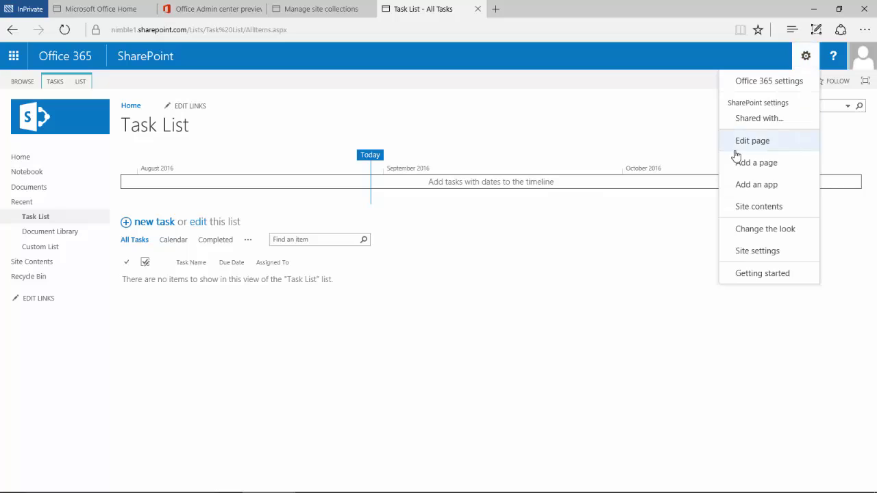
click(741, 185)
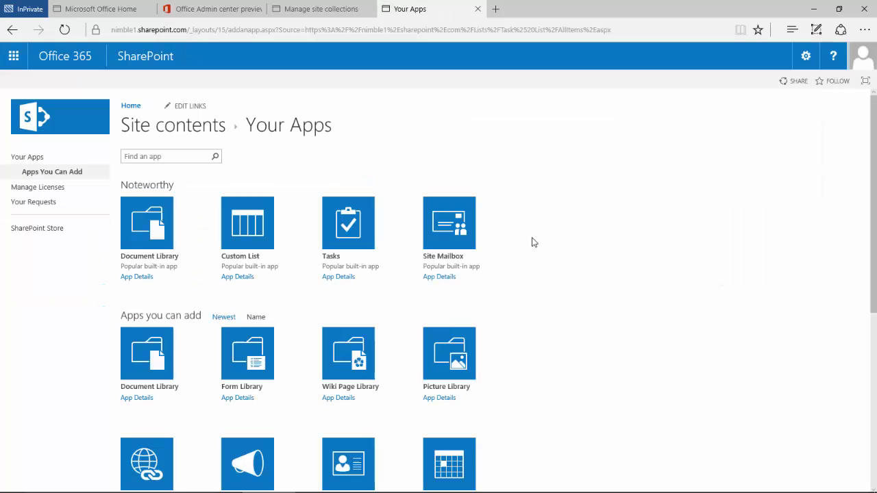
scroll(260, 365, down, 2)
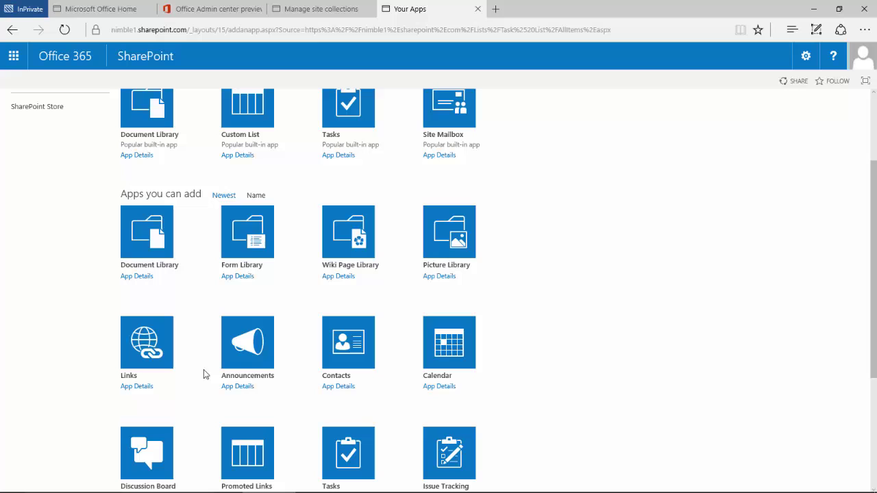
scroll(190, 412, down, 2)
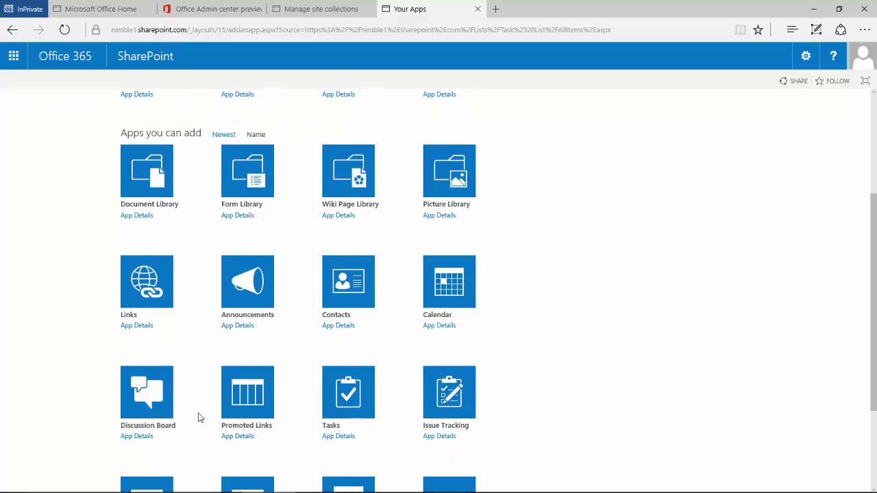
click(148, 349)
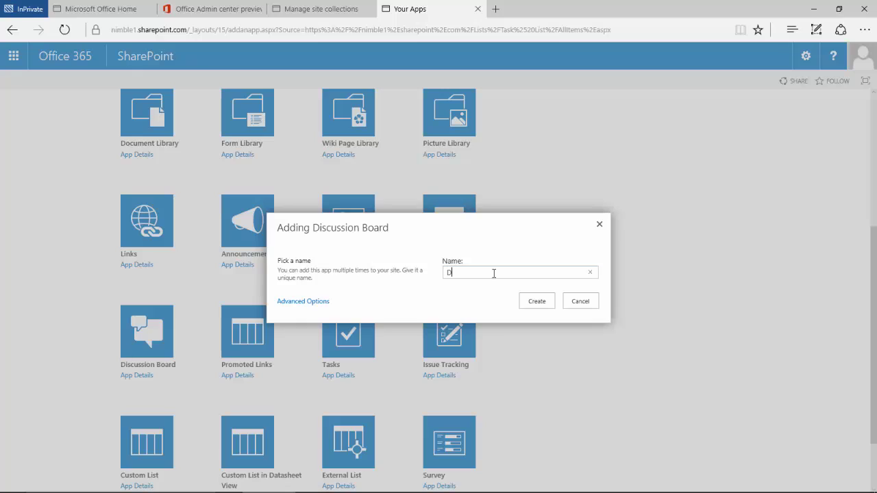
text(Discussion Board)
click(536, 307)
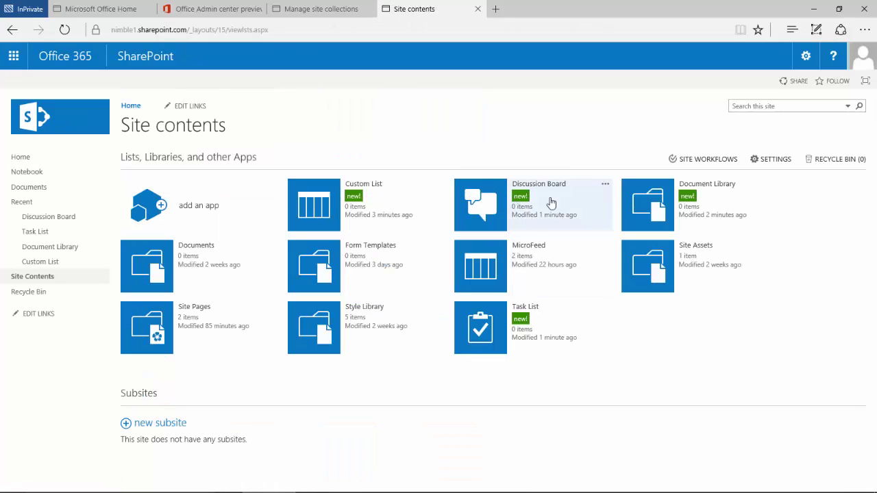
click(484, 201)
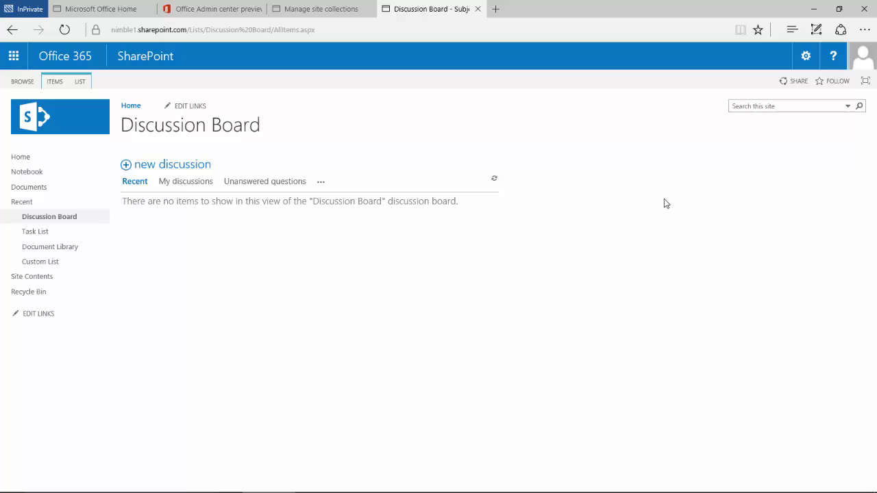
Step: Return to Site contents through the Settings menu and show the Custom List tile's options
click(806, 58)
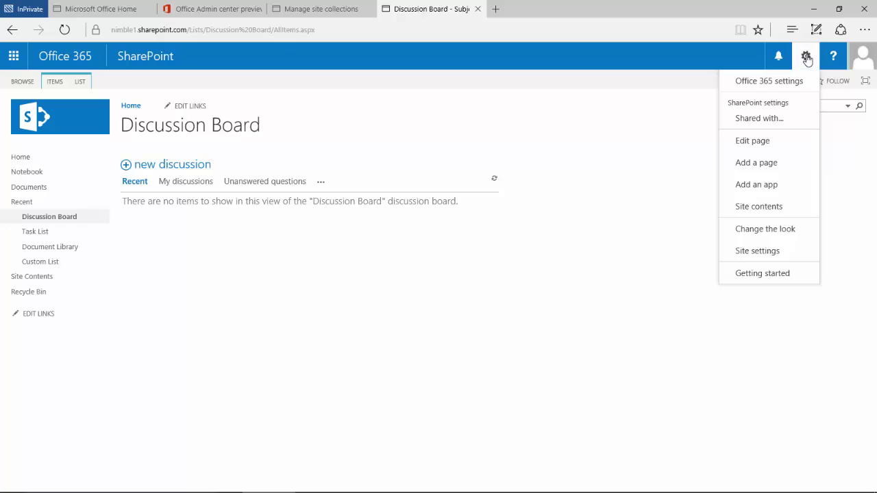
click(751, 208)
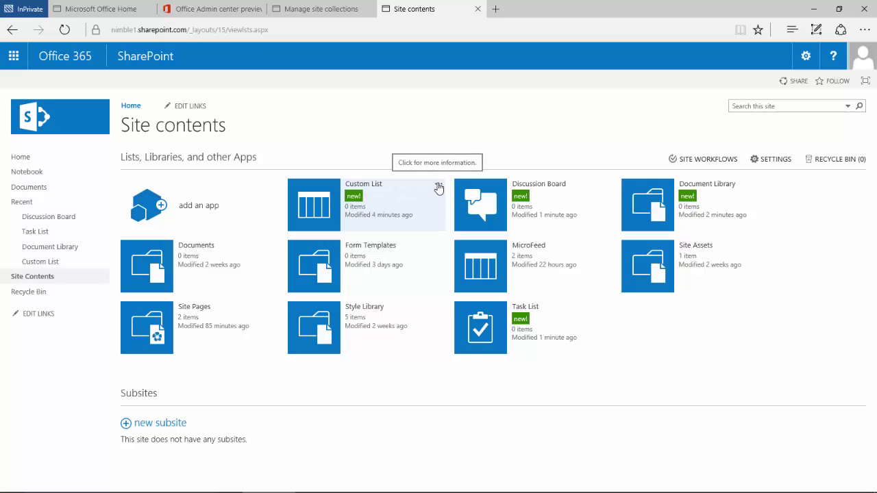
click(438, 186)
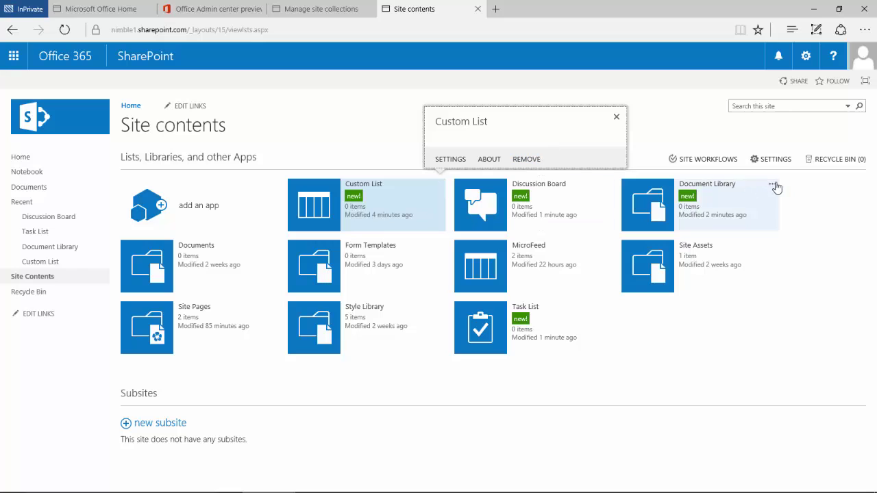
Step: Delete the Document Library with REMOVE from its tile's options, then confirm with OK
click(774, 184)
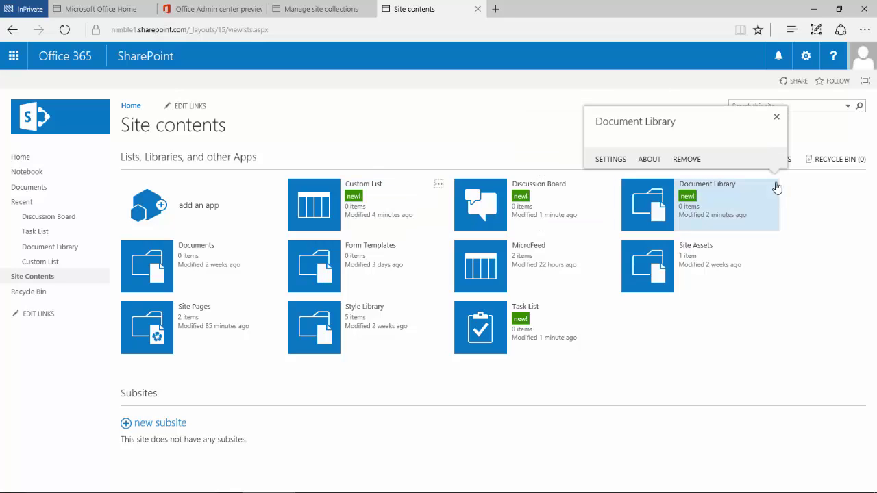
click(685, 160)
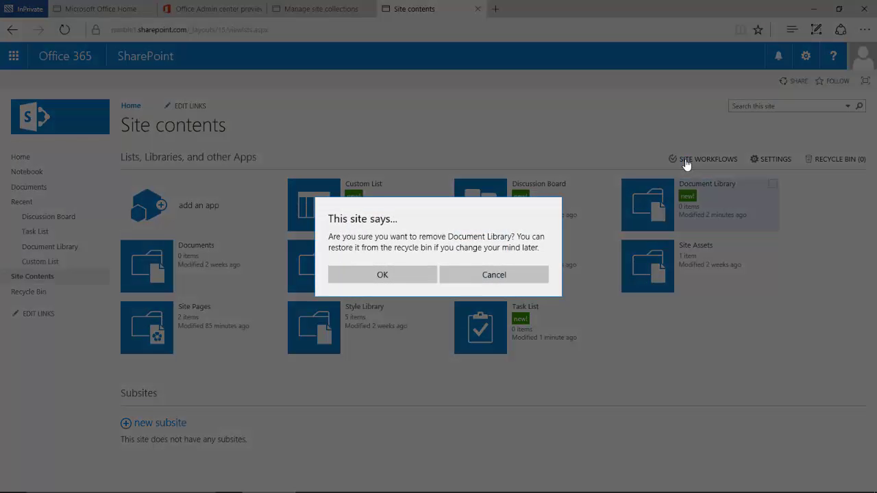
click(366, 275)
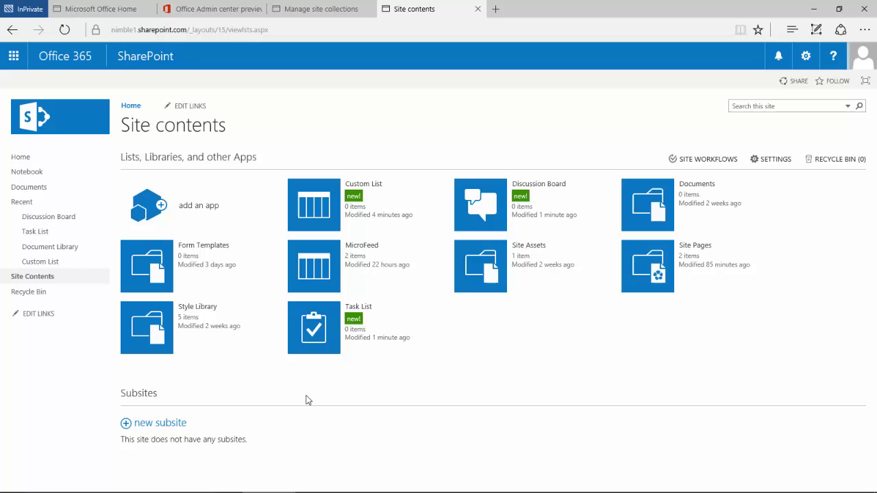
Step: Go back to the nimble1 Team Site home page using Home in the left navigation
click(24, 159)
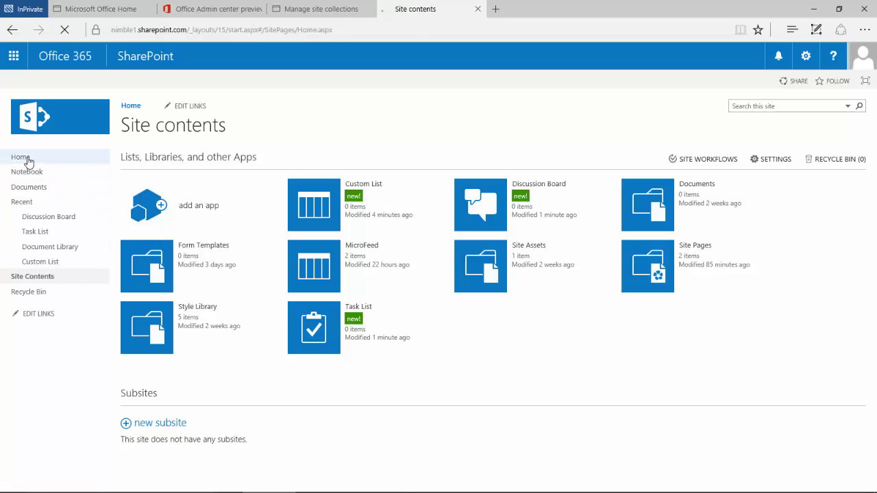